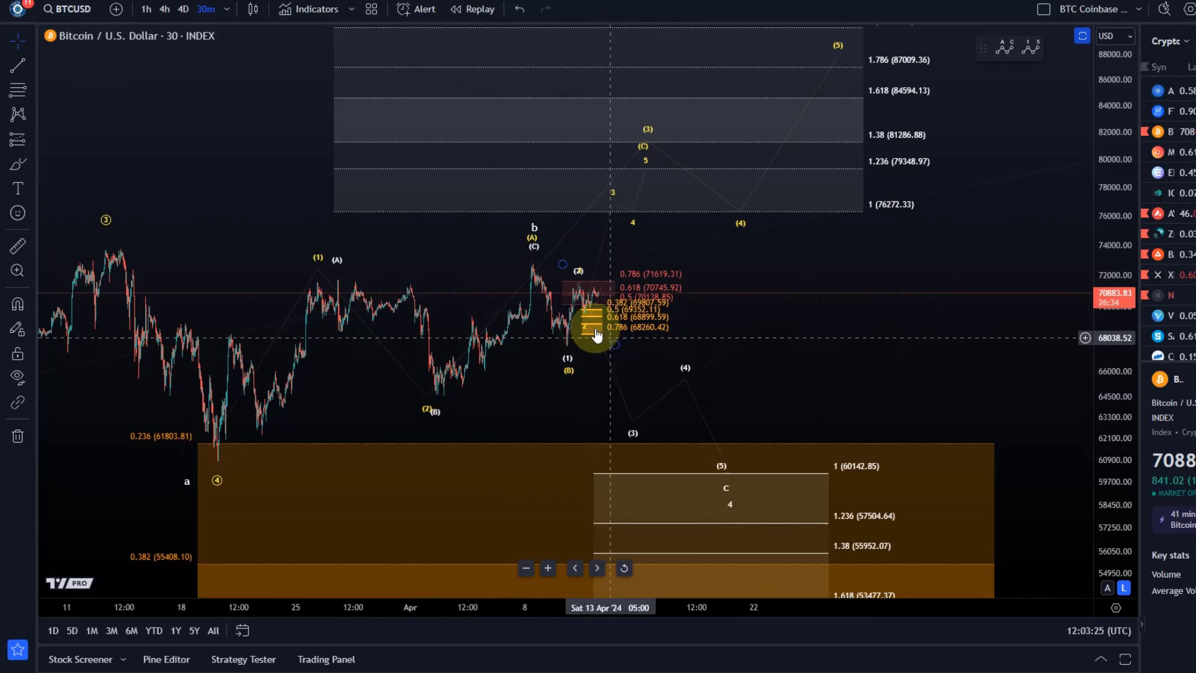
Circle the highs near the (1)(A) and b peaks, then undo the circles.
{"action": "left_click", "coordinate": [592, 308]}
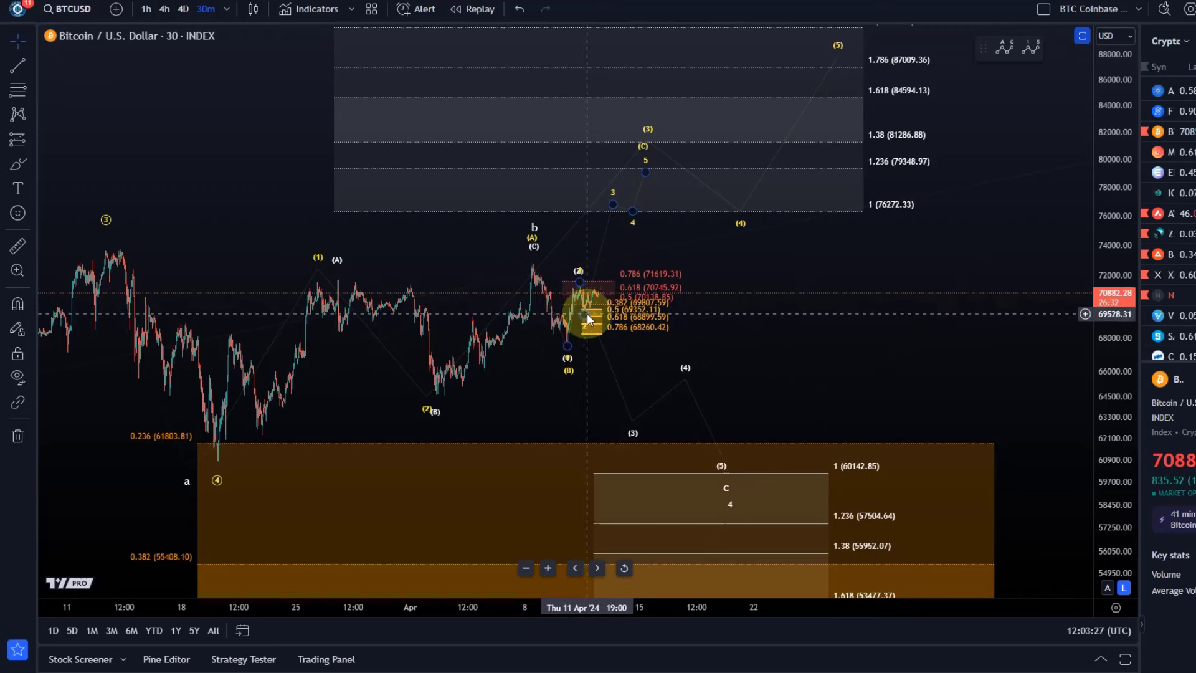
{"action": "left_click", "coordinate": [556, 434]}
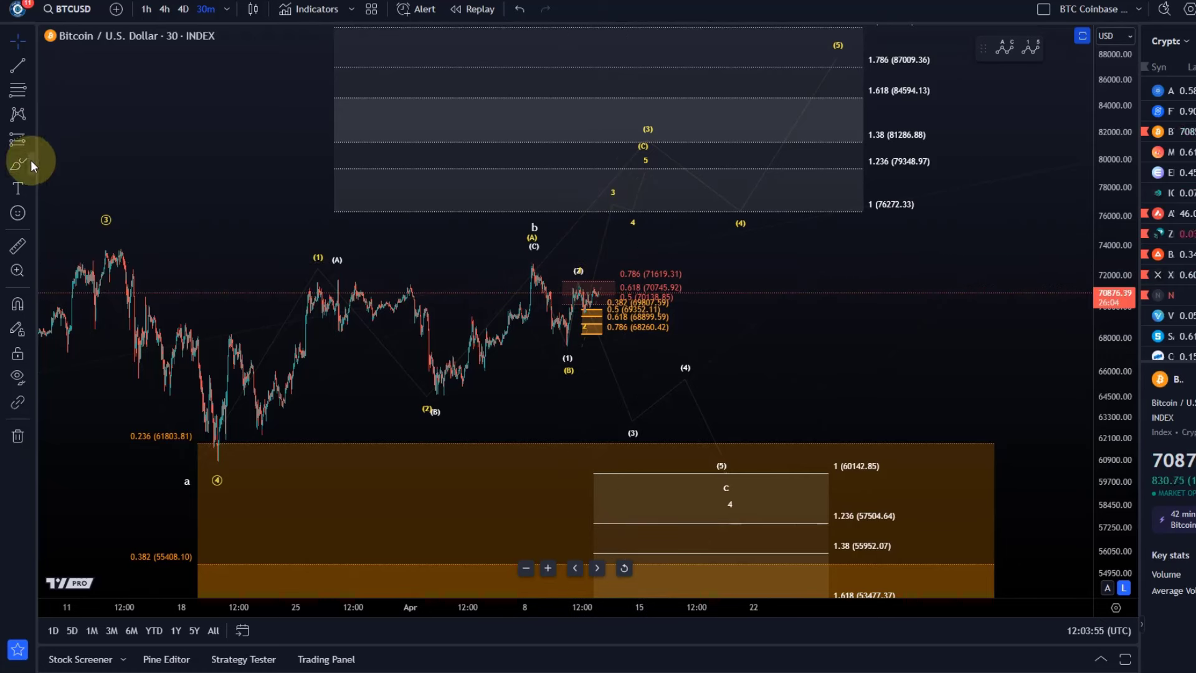
{"action": "left_click_drag", "start_coordinate": [318, 275], "coordinate": [321, 295]}
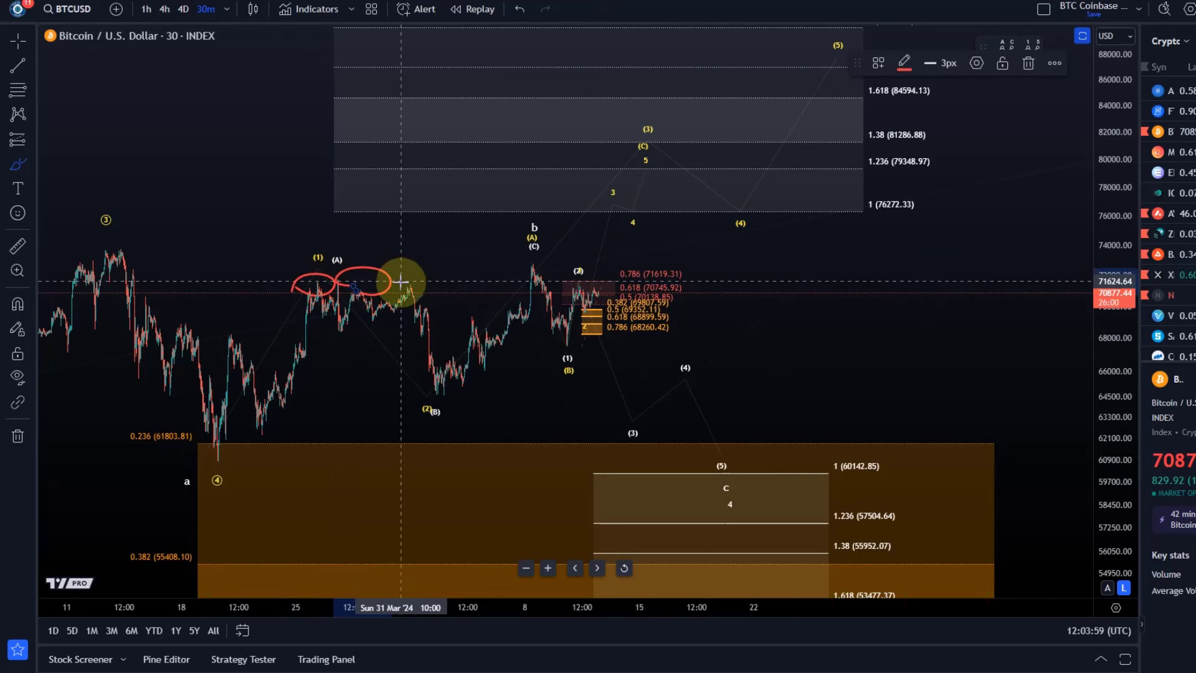
{"action": "mouse_move", "coordinate": [424, 281]}
{"action": "left_mouse_down"}
{"action": "mouse_move", "coordinate": [566, 267]}
{"action": "mouse_move", "coordinate": [501, 280]}
{"action": "mouse_move", "coordinate": [540, 275]}
{"action": "left_mouse_up"}
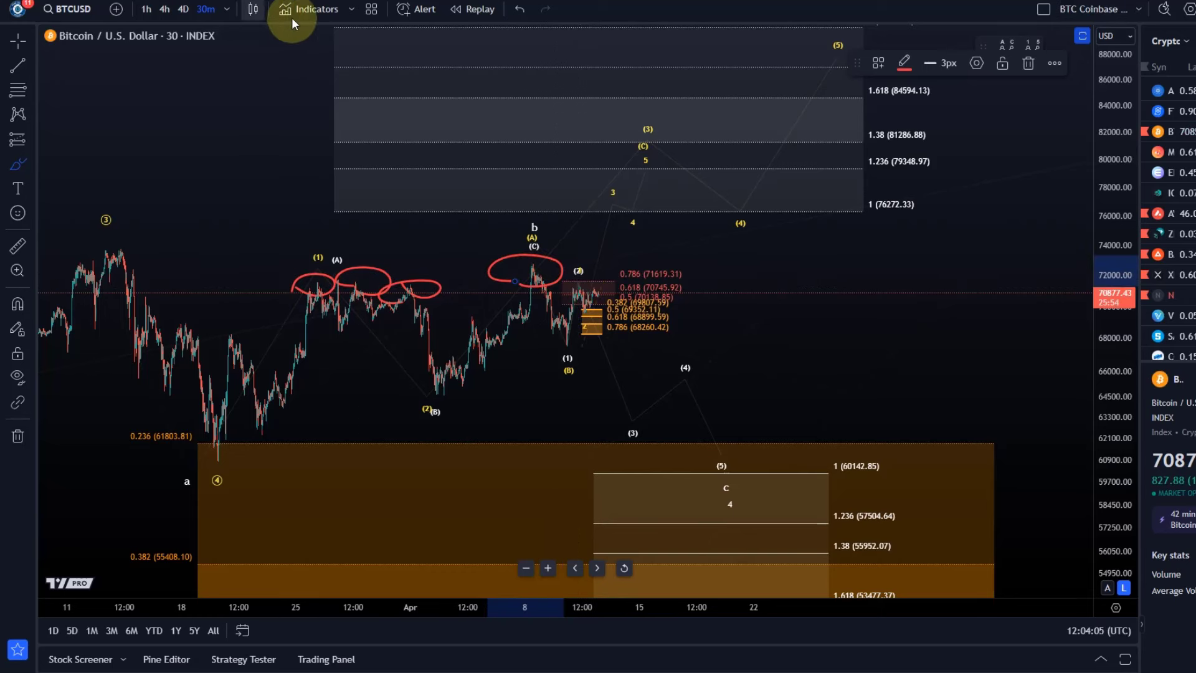
{"action": "left_click", "coordinate": [521, 12]}
{"action": "left_click", "coordinate": [521, 12]}
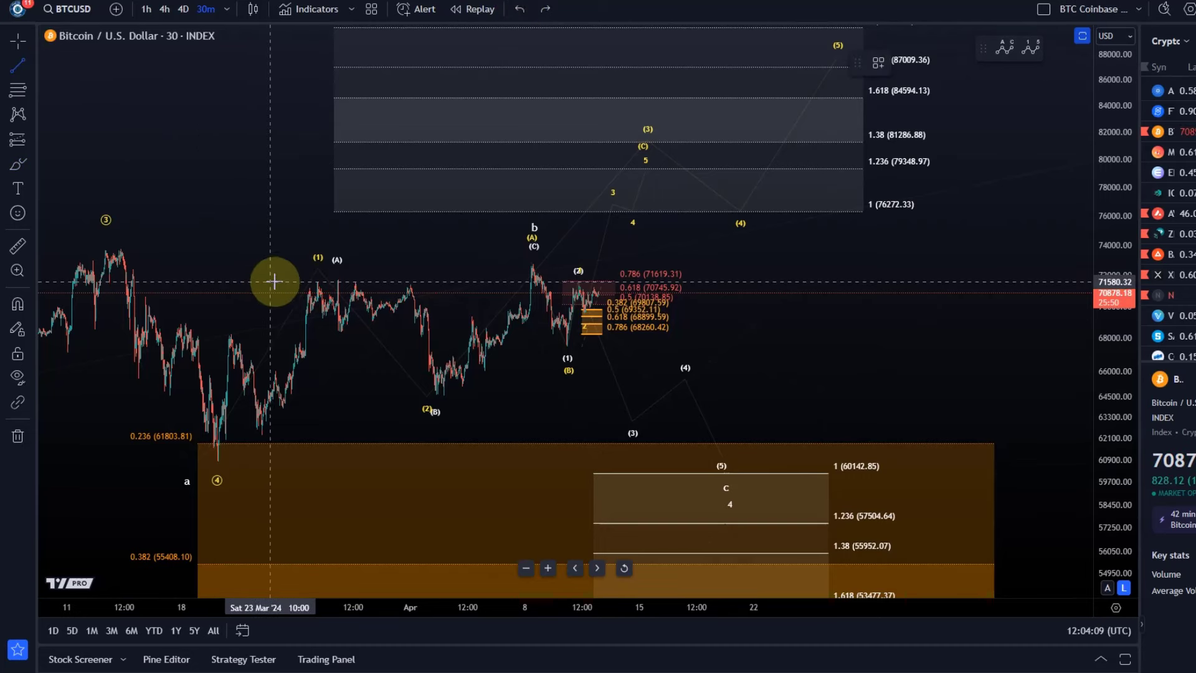
Draw a horizontal resistance line at about 71,580 across the highs and colour it green.
{"action": "left_click", "coordinate": [708, 281]}
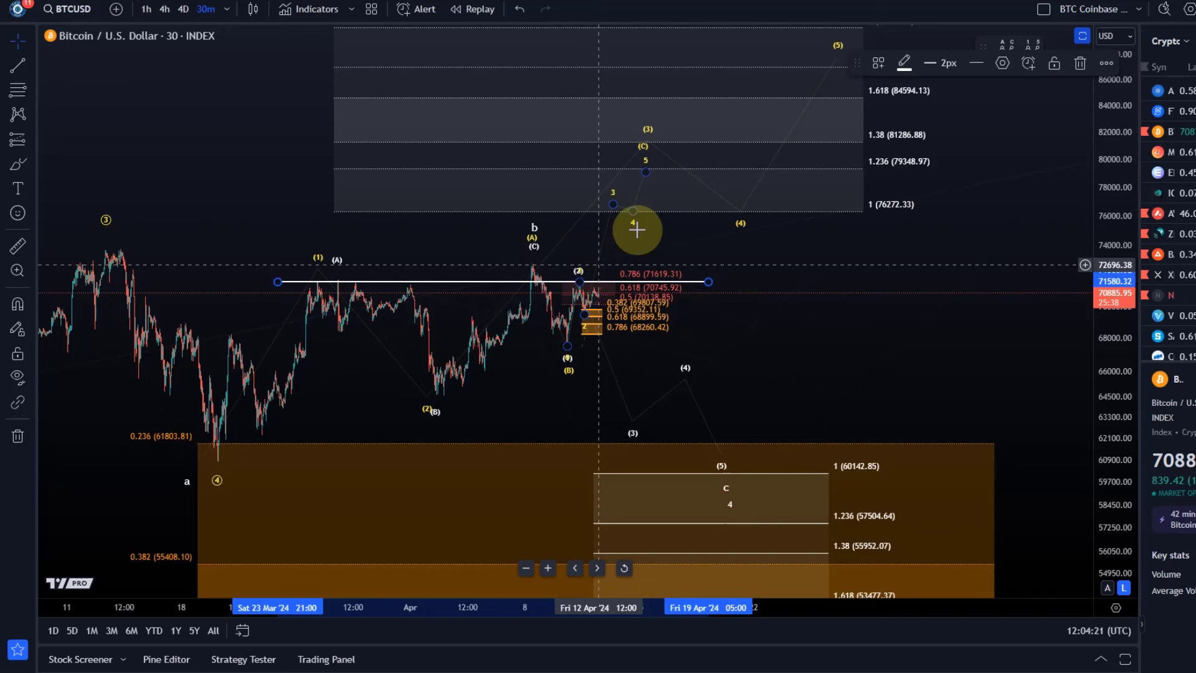
{"action": "left_click", "coordinate": [905, 61]}
{"action": "left_click", "coordinate": [907, 109]}
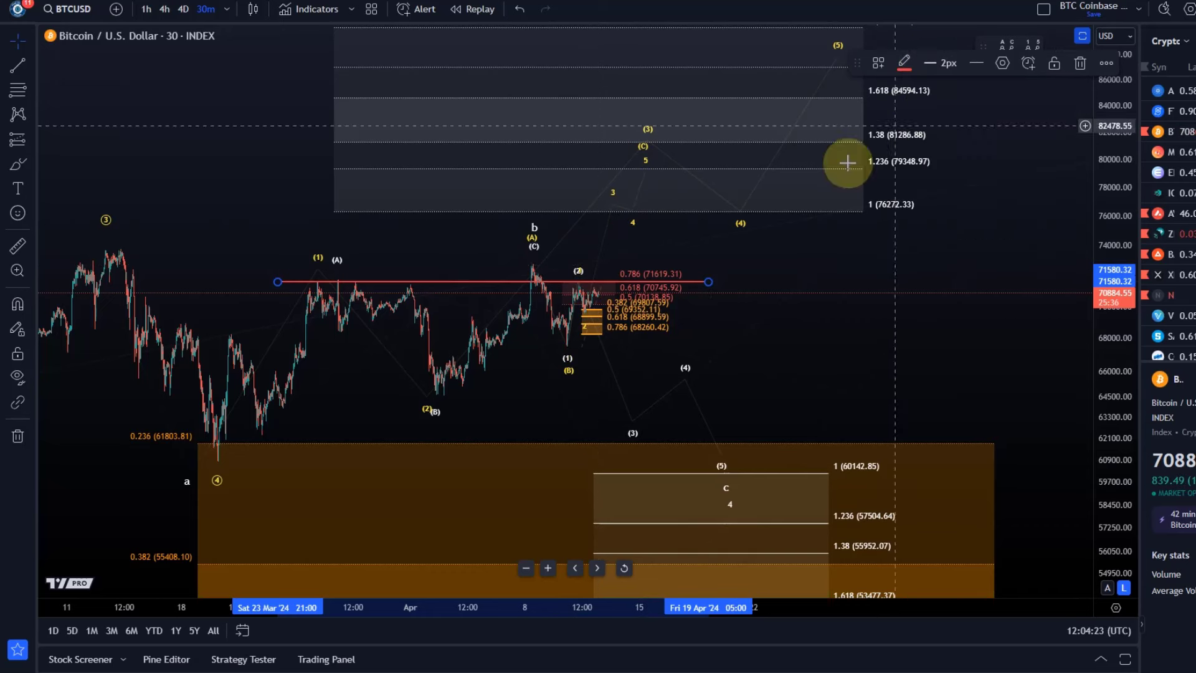
{"action": "left_click", "coordinate": [904, 62]}
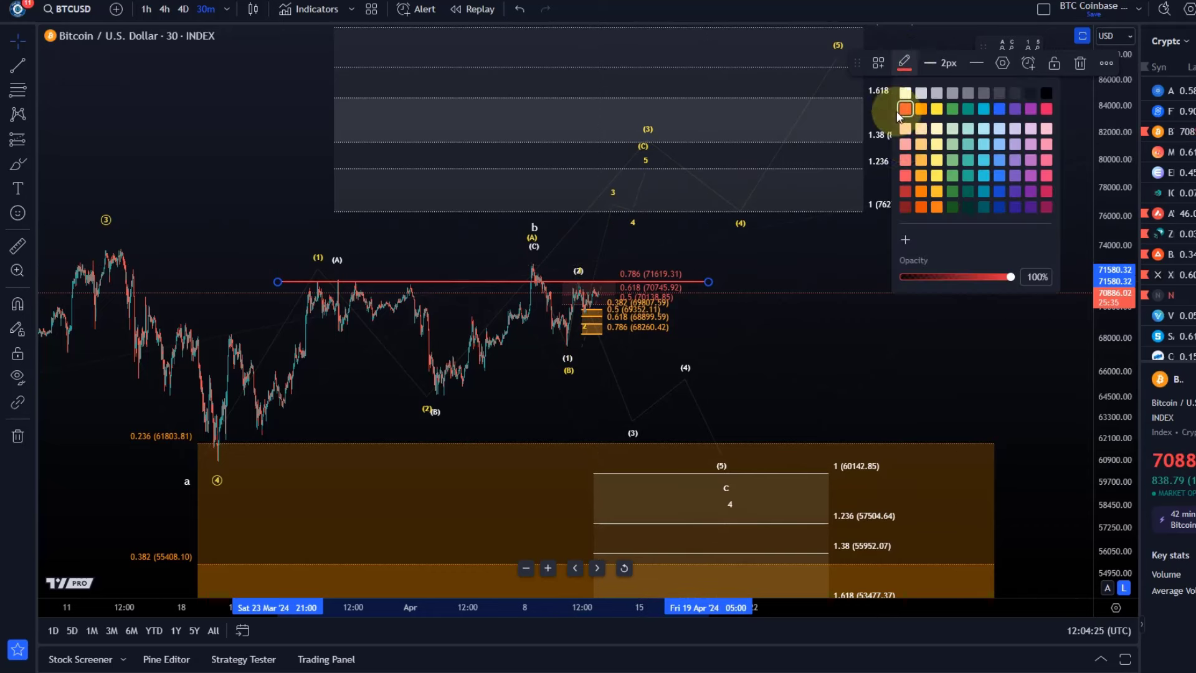
{"action": "left_click", "coordinate": [952, 110]}
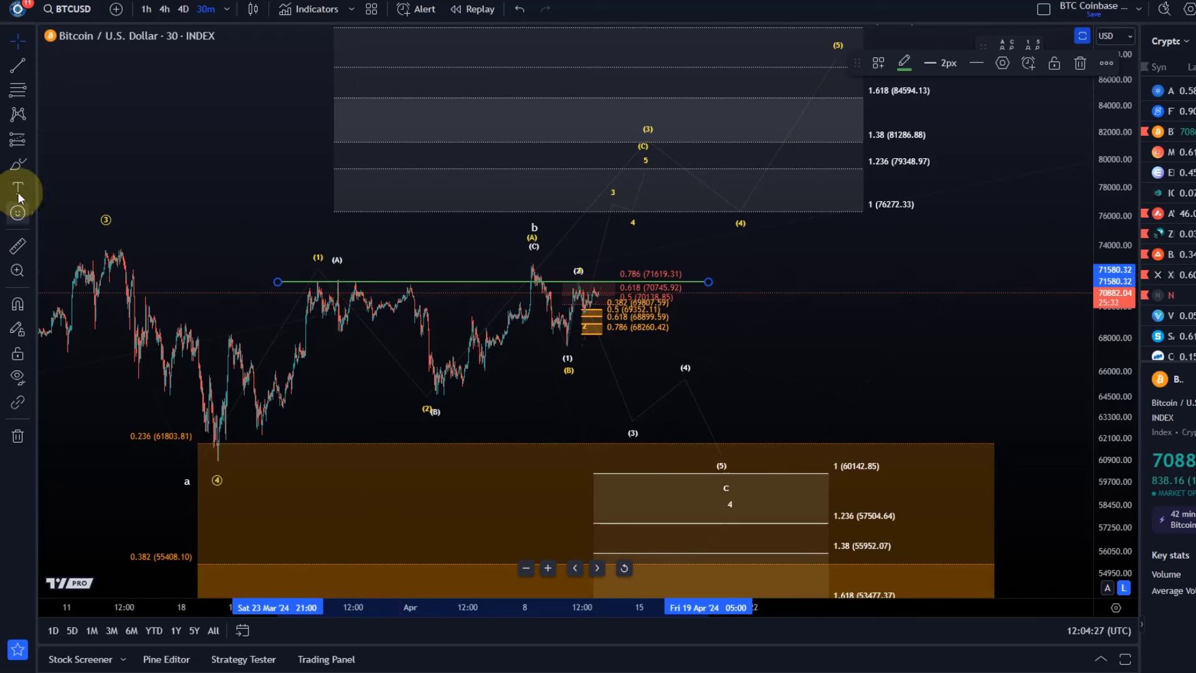
Place a green Arrow Mark Up at the right end of the 71,580 resistance line.
{"action": "left_click", "coordinate": [32, 169]}
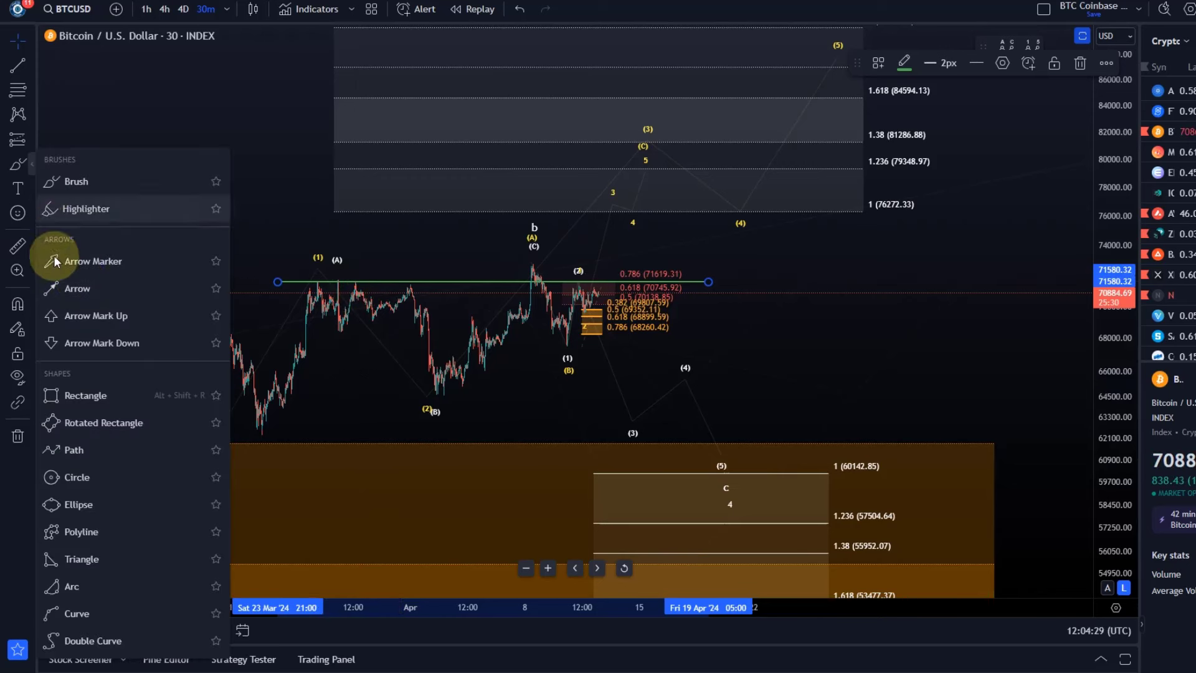
{"action": "left_click", "coordinate": [92, 315]}
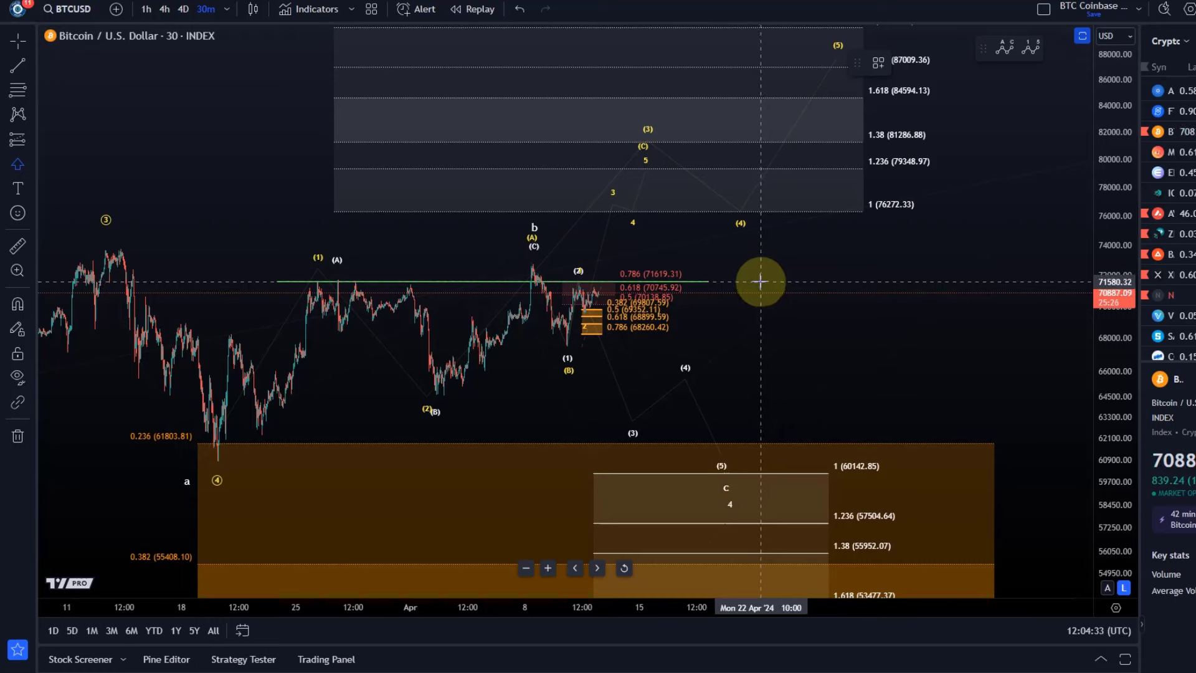
{"action": "key", "text": "Escape"}
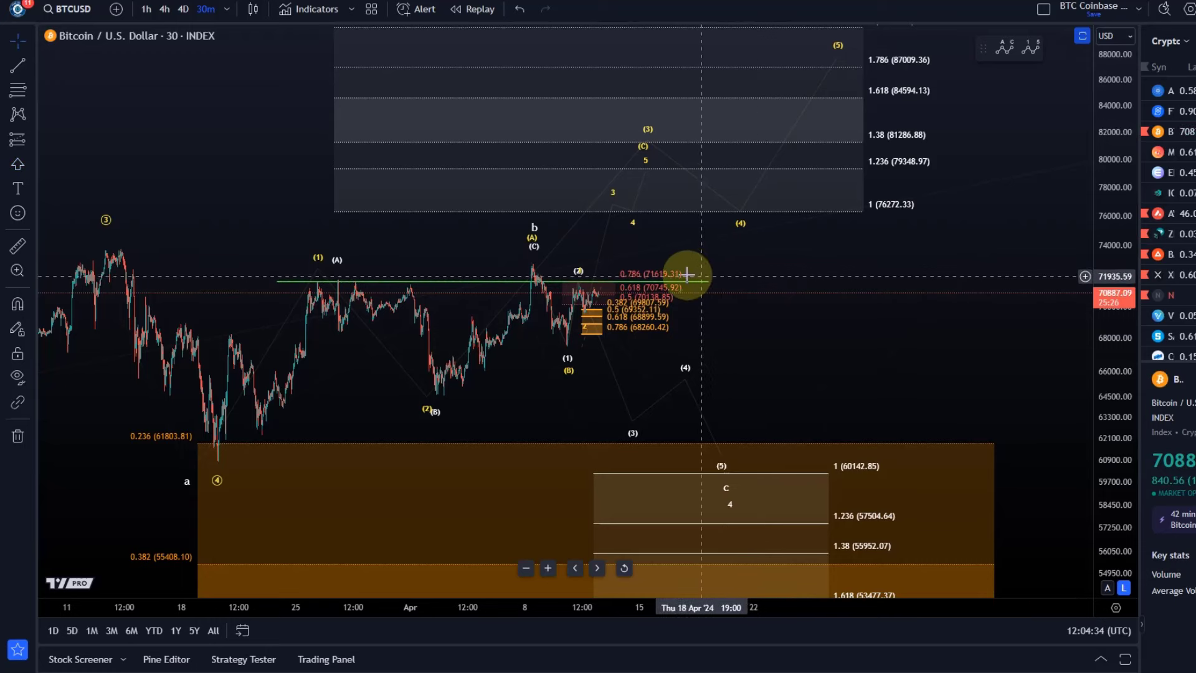
{"action": "left_click", "coordinate": [23, 177]}
{"action": "left_click_drag", "start_coordinate": [701, 272], "coordinate": [702, 276]}
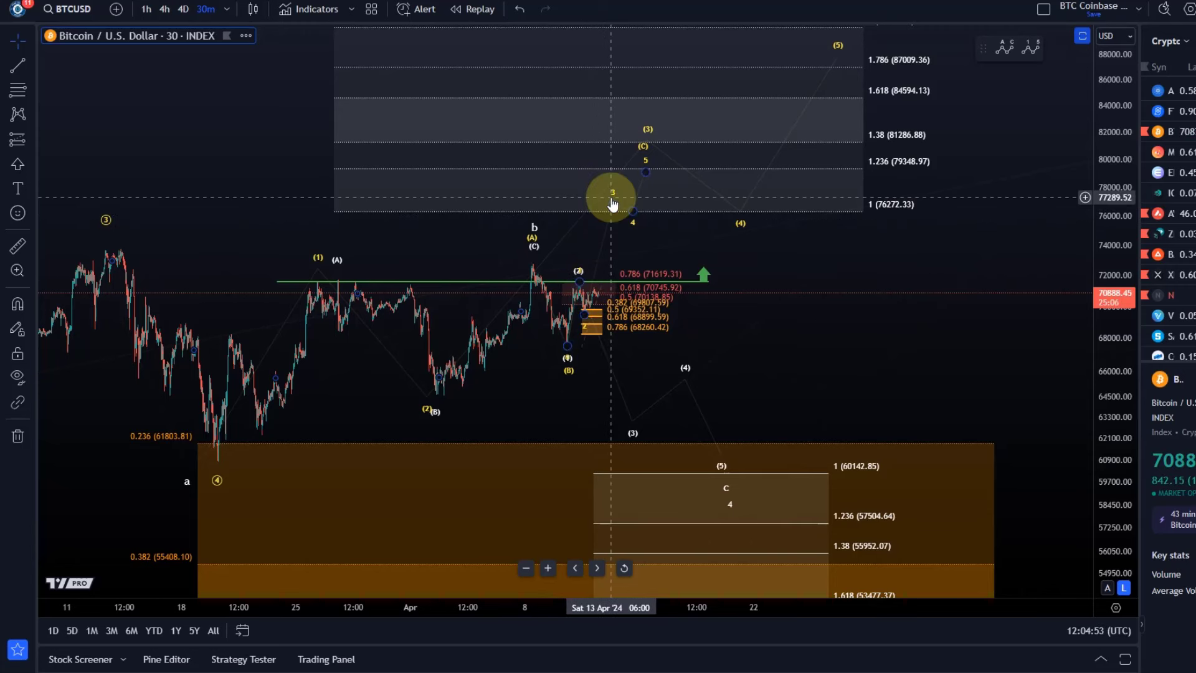
Drag the first anchor of the small 1–5 wave count later, to about 11 Apr beside (2).
{"action": "left_click", "coordinate": [564, 347]}
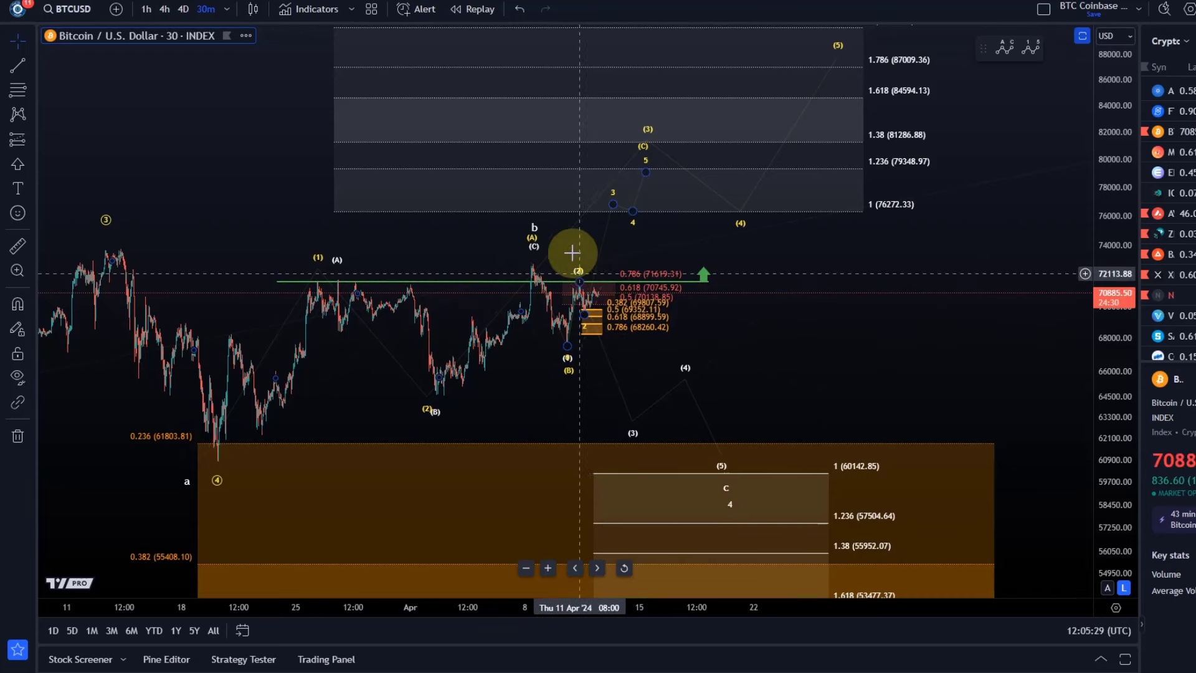
{"action": "left_click", "coordinate": [570, 283]}
{"action": "mouse_move", "coordinate": [569, 280]}
{"action": "left_mouse_down"}
{"action": "mouse_move", "coordinate": [594, 274]}
{"action": "mouse_move", "coordinate": [579, 278]}
{"action": "left_mouse_up"}
{"action": "left_click", "coordinate": [570, 284]}
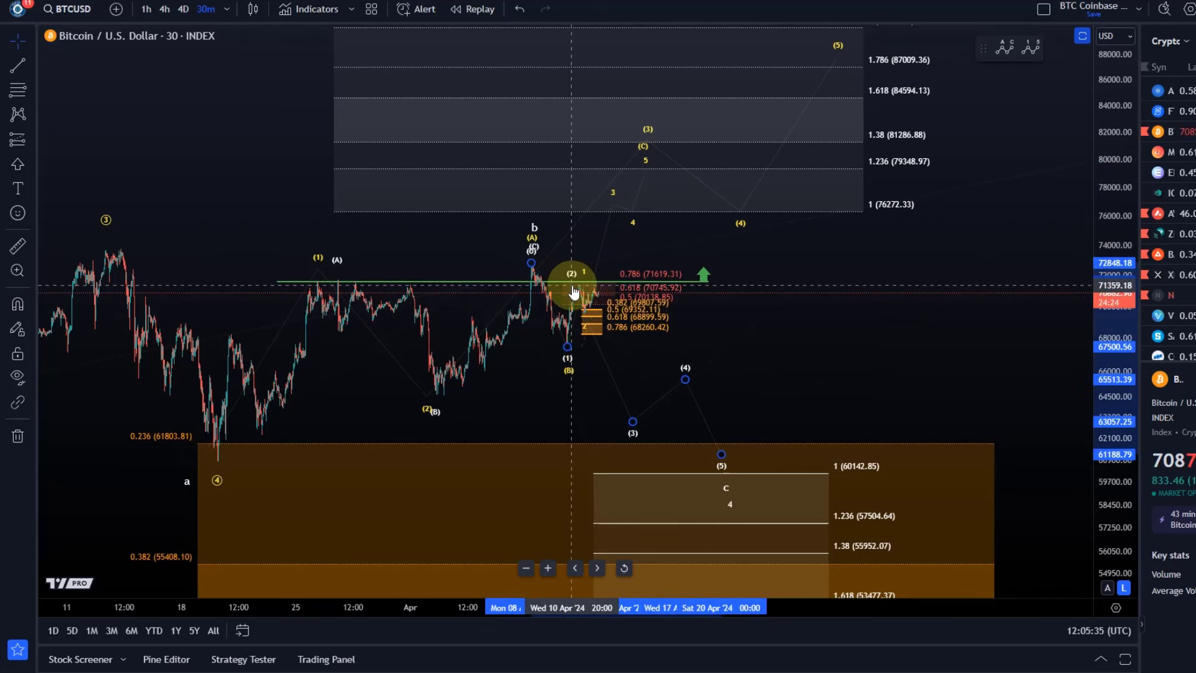
{"action": "left_click", "coordinate": [575, 272]}
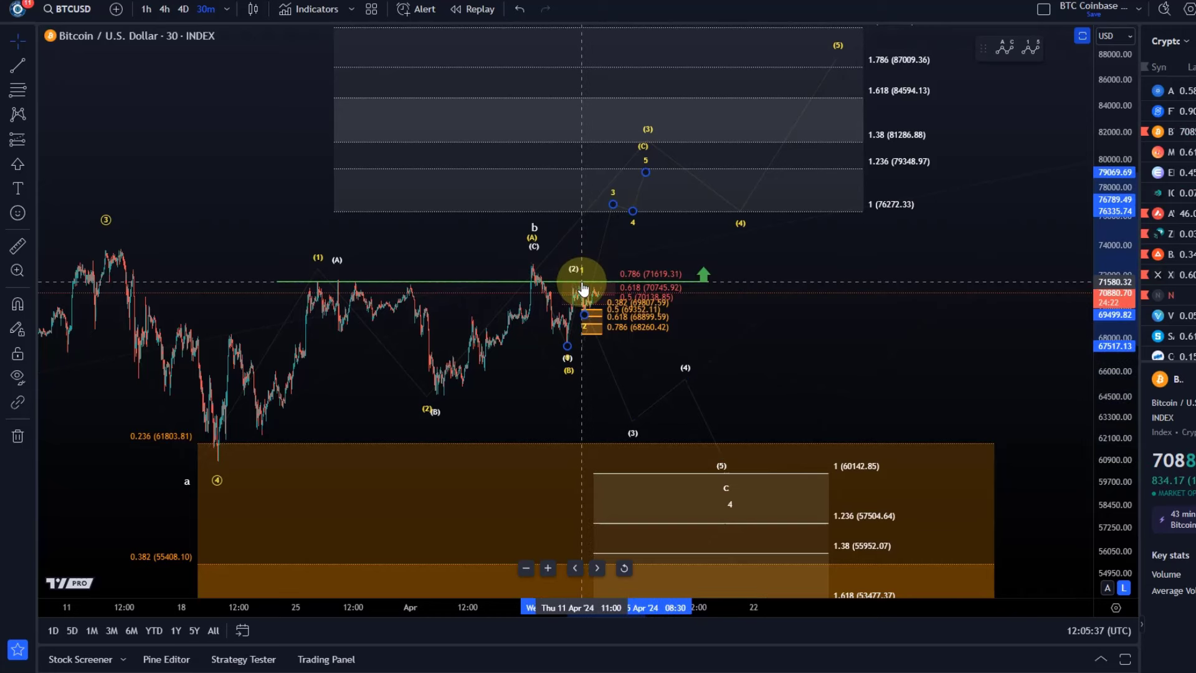
{"action": "left_click", "coordinate": [466, 254]}
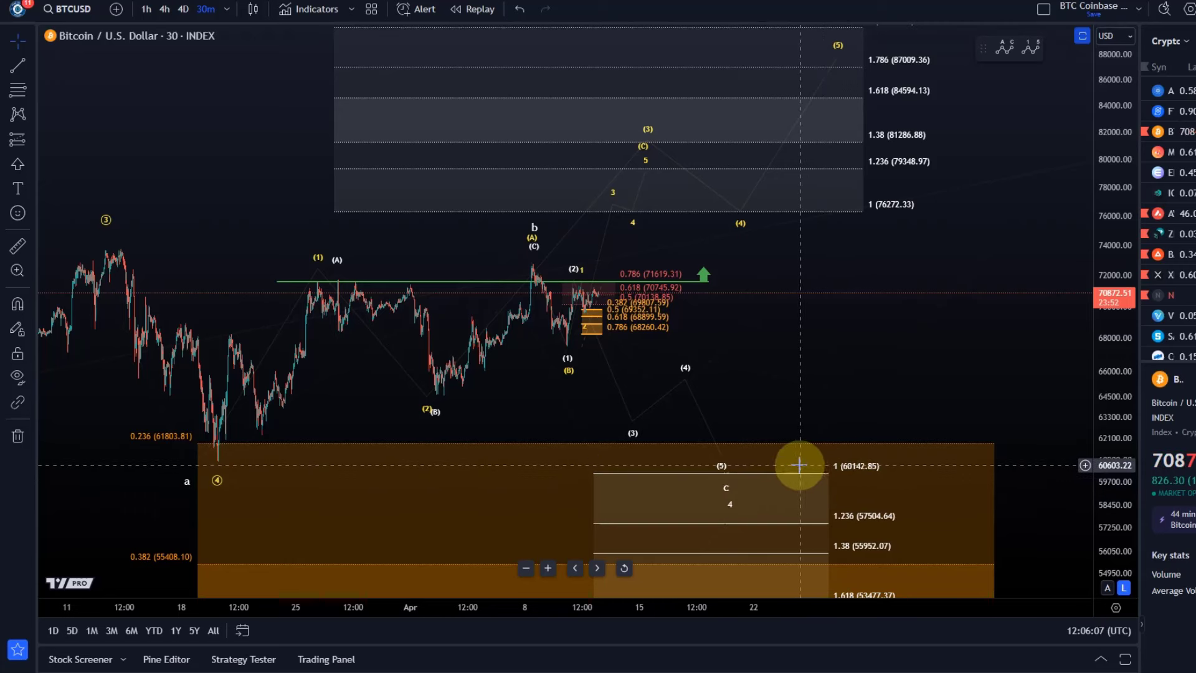
{"action": "left_click", "coordinate": [584, 287]}
{"action": "left_click_drag", "start_coordinate": [584, 288], "coordinate": [578, 291]}
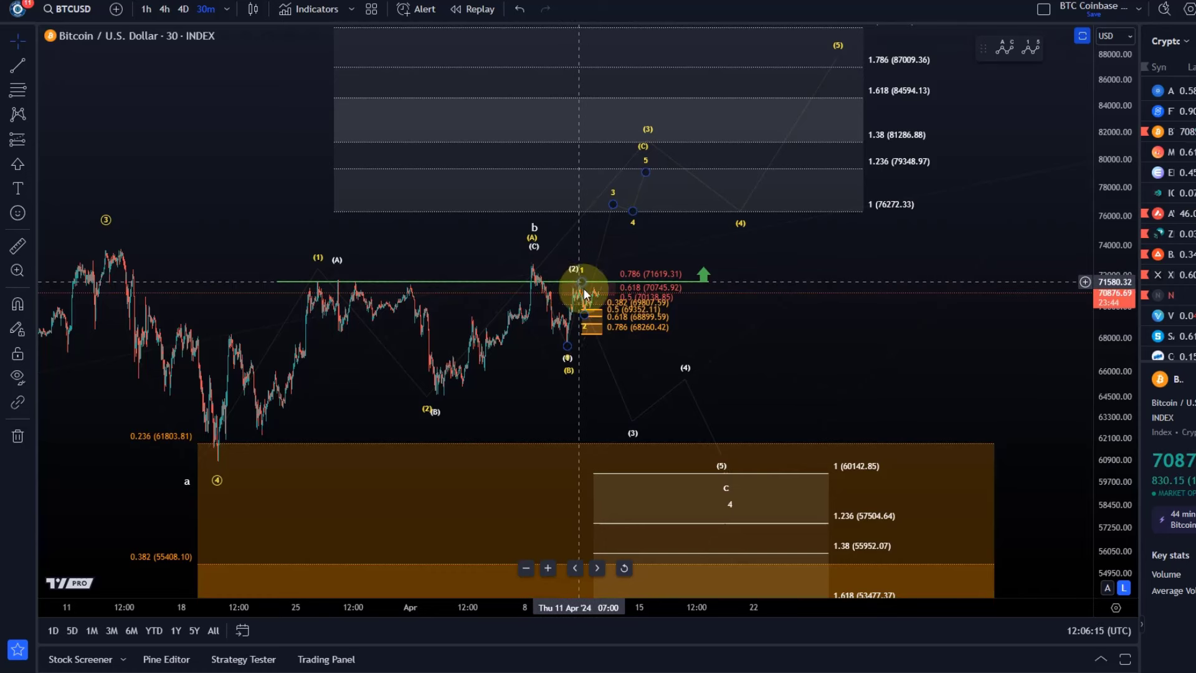
{"action": "left_click", "coordinate": [575, 276]}
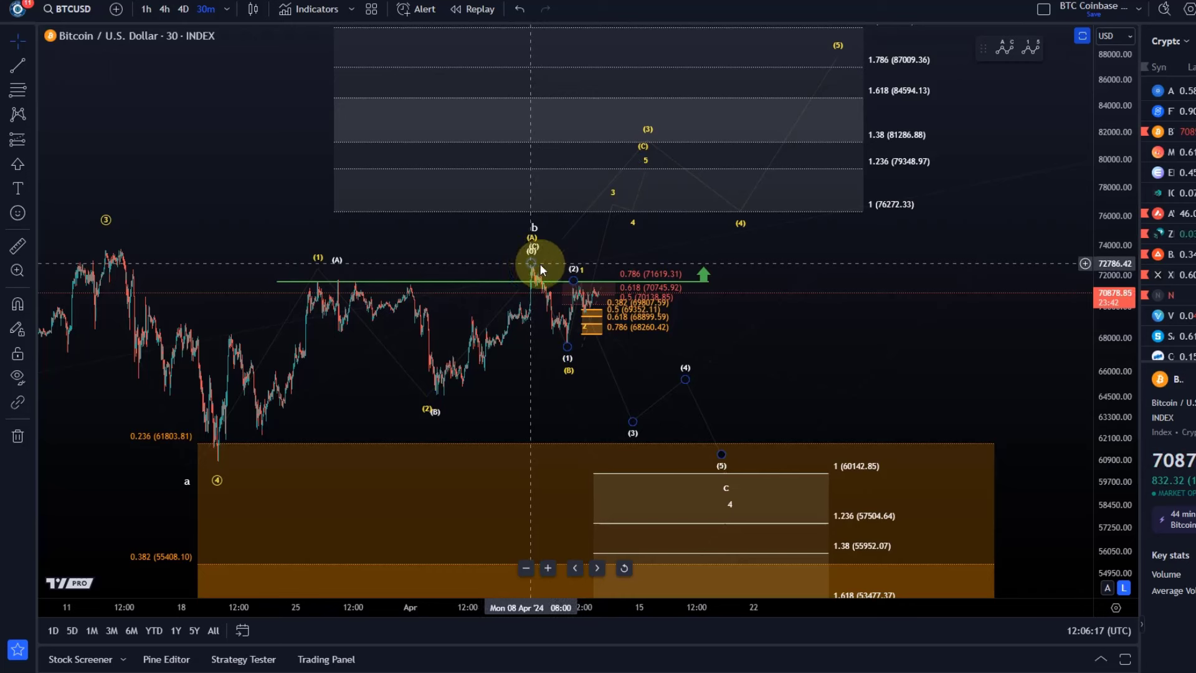
{"action": "left_click", "coordinate": [548, 264]}
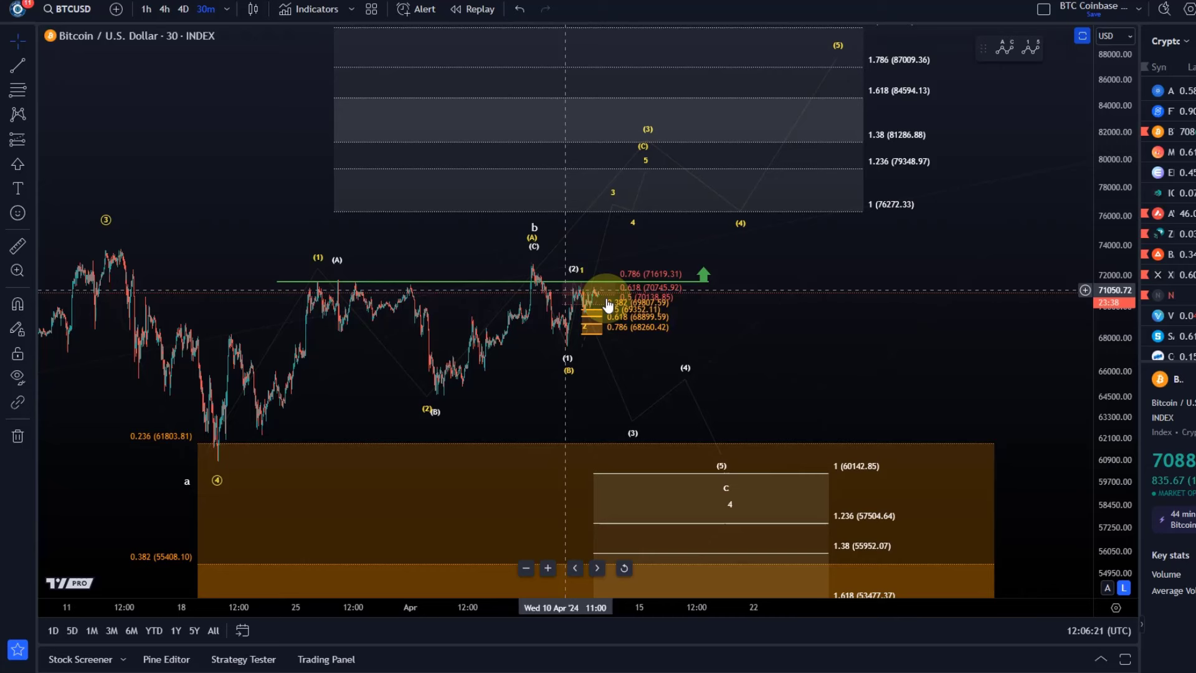
{"action": "left_click", "coordinate": [643, 187]}
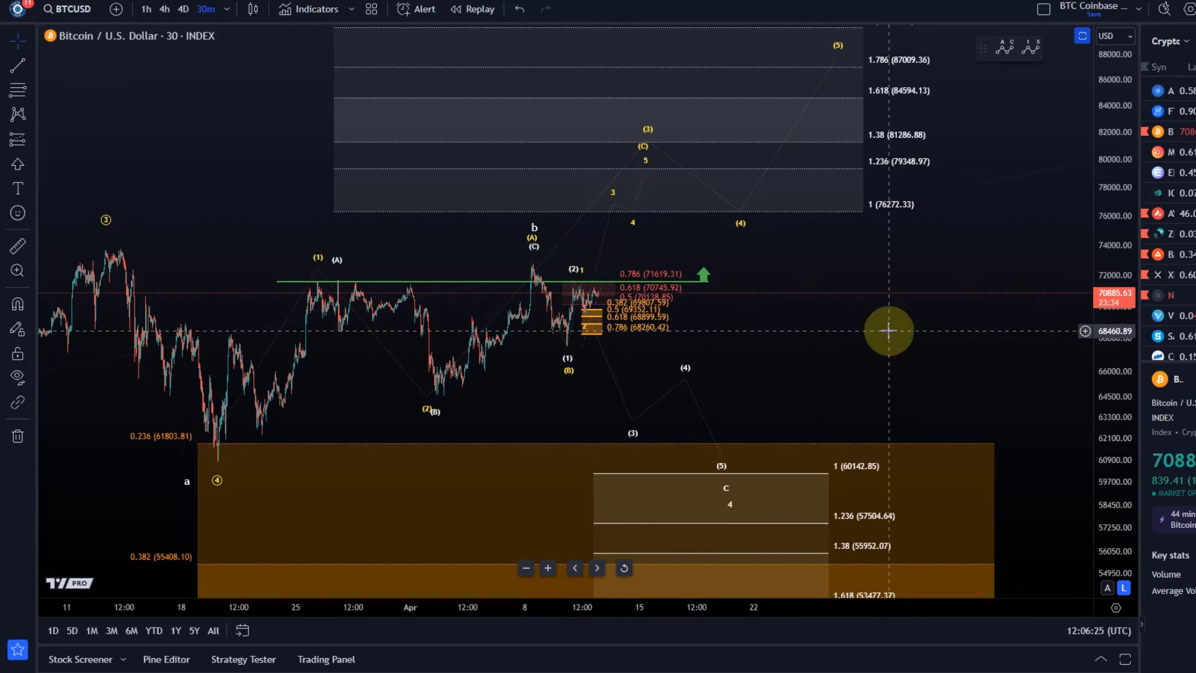
{"action": "left_click_drag", "start_coordinate": [1070, 128], "coordinate": [1097, 94]}
{"action": "left_click", "coordinate": [592, 283]}
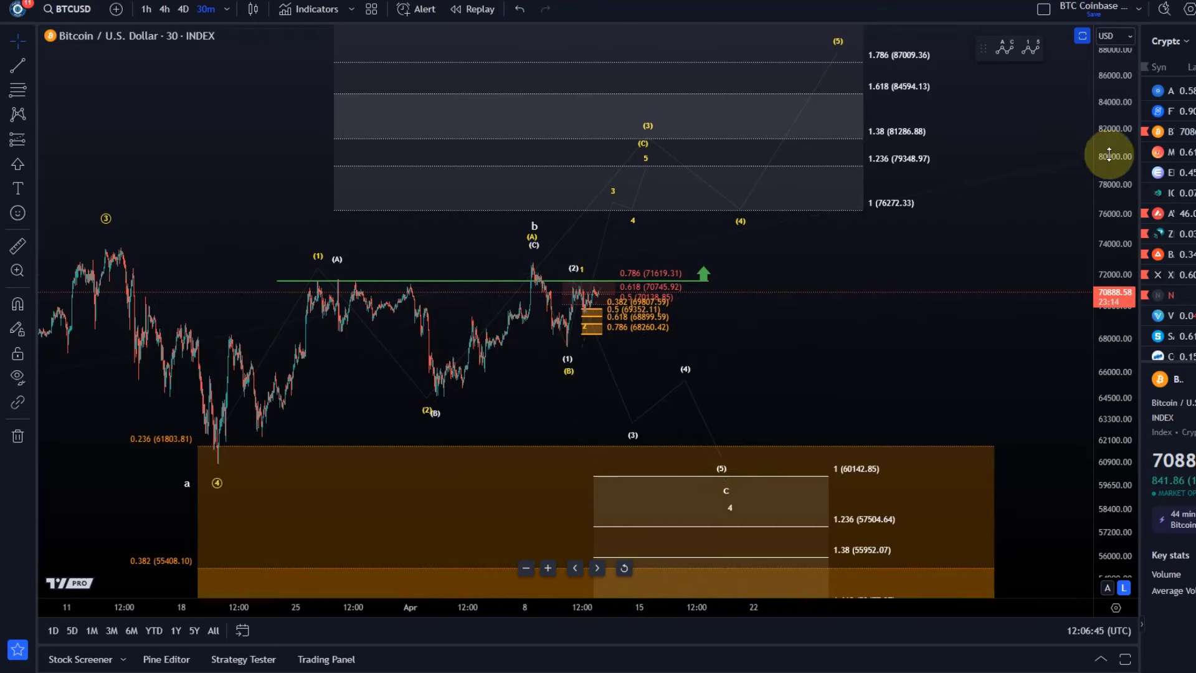
Compress the price scale and sketch a red brush path dipping near 55000 then rallying past 92000, then undo it.
{"action": "left_click_drag", "start_coordinate": [1110, 154], "coordinate": [1131, 328]}
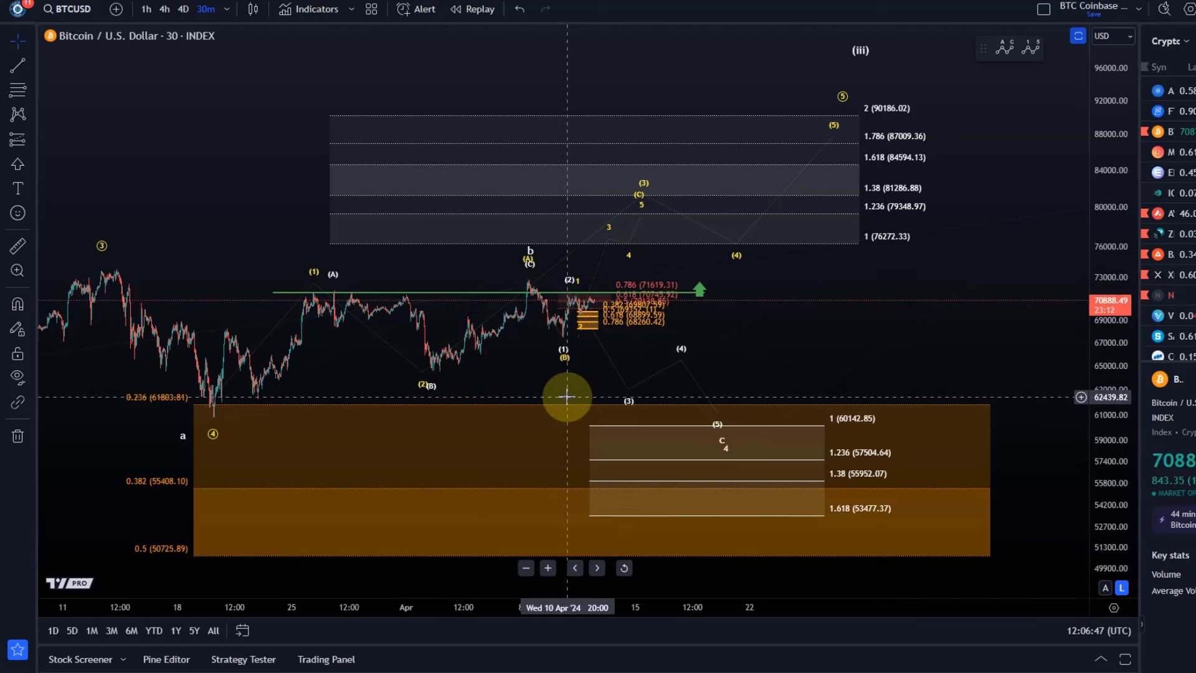
{"action": "left_click", "coordinate": [31, 165]}
{"action": "left_click", "coordinate": [46, 182]}
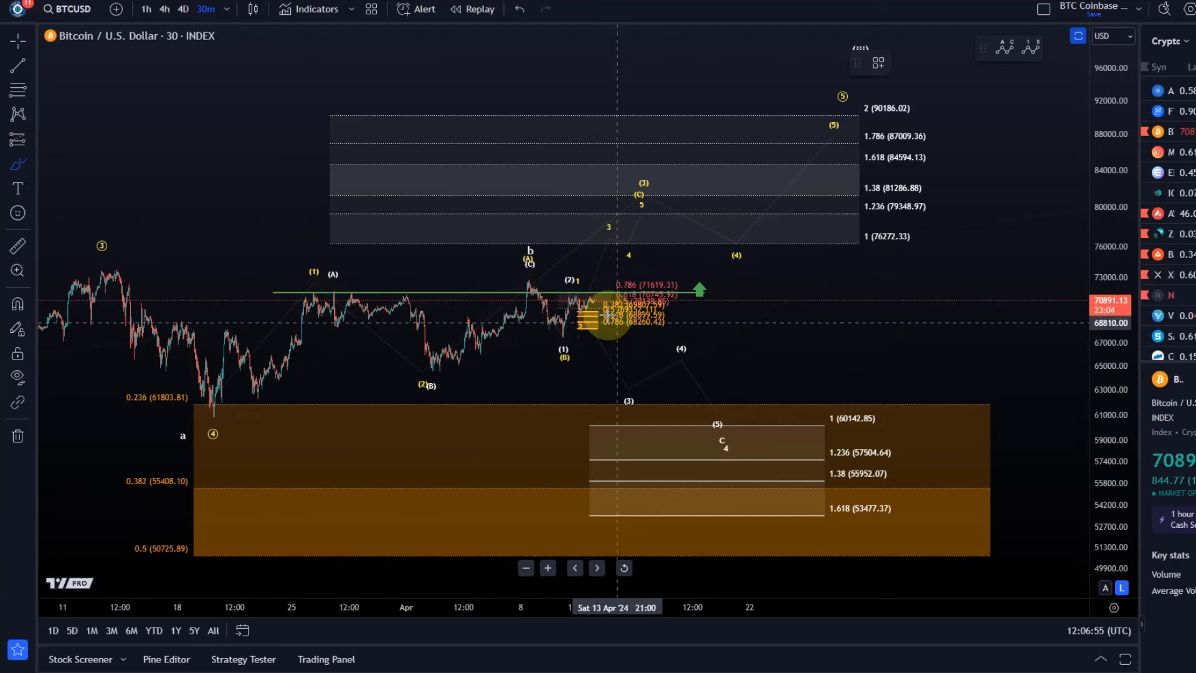
{"action": "mouse_move", "coordinate": [101, 237]}
{"action": "left_mouse_down"}
{"action": "mouse_move", "coordinate": [116, 314]}
{"action": "mouse_move", "coordinate": [245, 393]}
{"action": "mouse_move", "coordinate": [465, 339]}
{"action": "mouse_move", "coordinate": [563, 298]}
{"action": "mouse_move", "coordinate": [632, 357]}
{"action": "mouse_move", "coordinate": [716, 489]}
{"action": "mouse_move", "coordinate": [806, 278]}
{"action": "mouse_move", "coordinate": [981, 87]}
{"action": "left_mouse_up"}
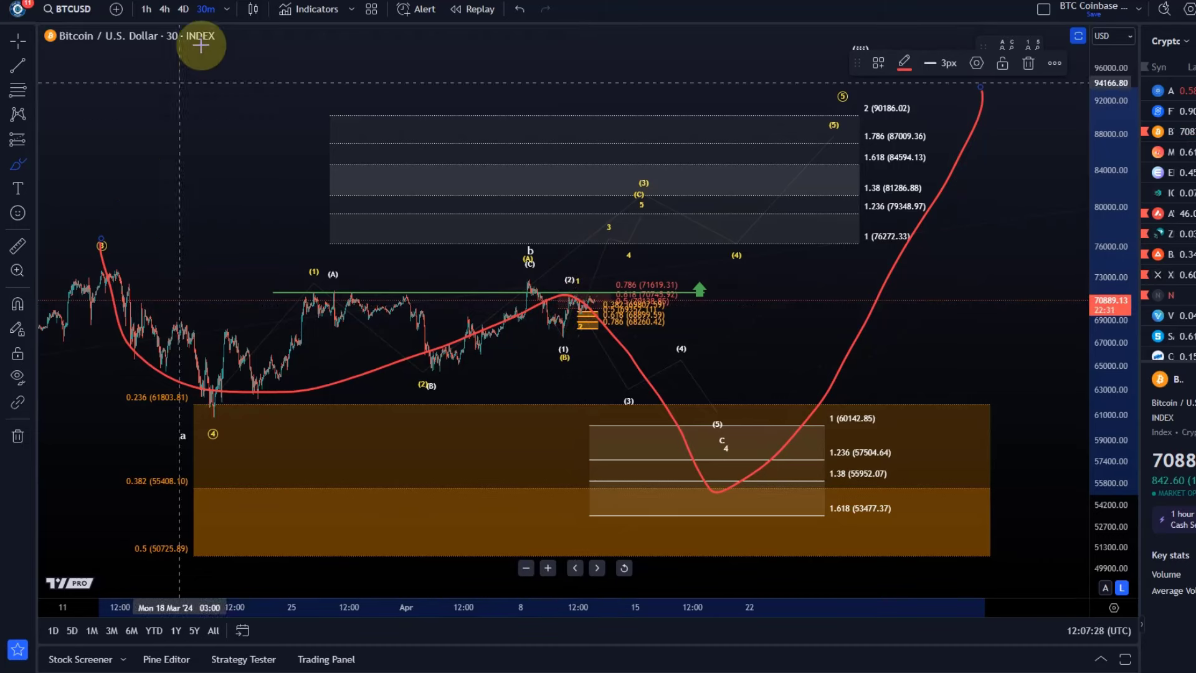
{"action": "left_click", "coordinate": [522, 10]}
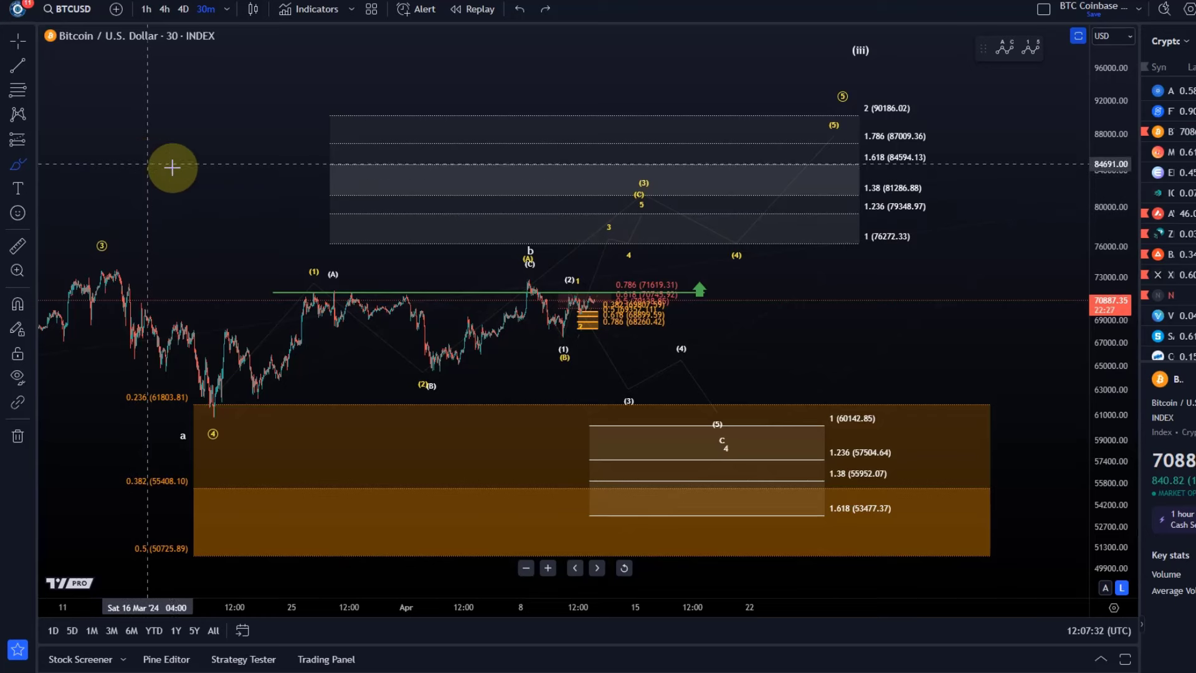
Exit the Brush tool and return to the normal selection cursor.
{"action": "key", "text": "Escape"}
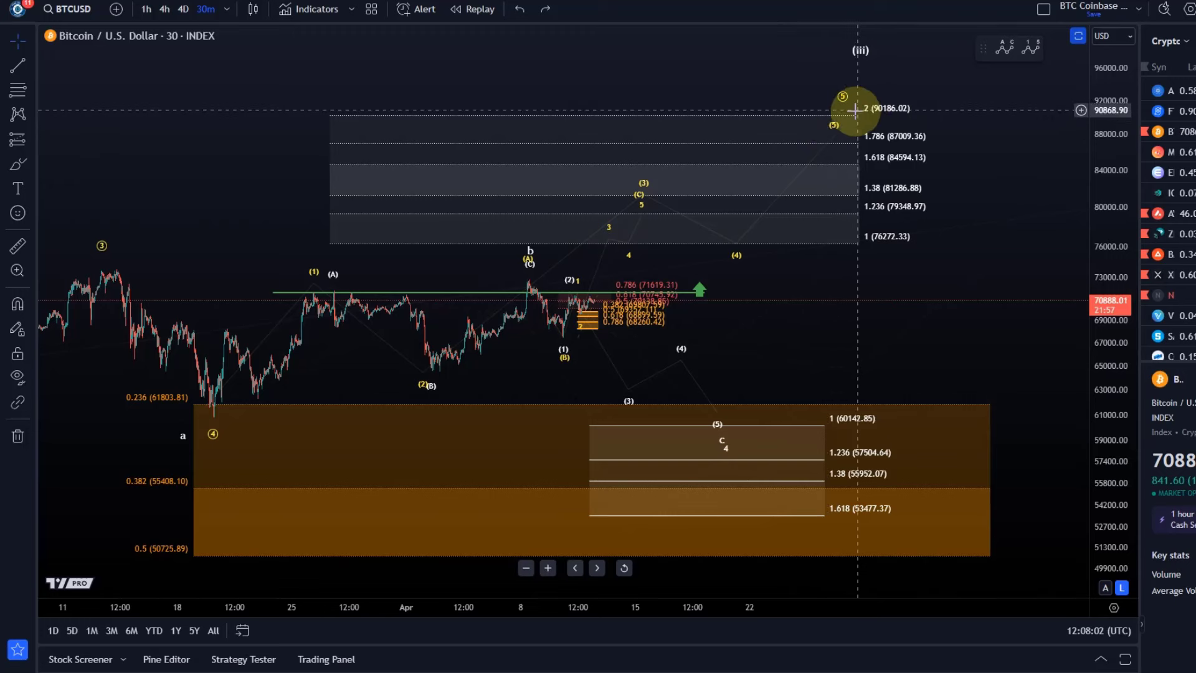
Switch the chart to the 1h interval and back to 30 minutes.
{"action": "left_click", "coordinate": [147, 9]}
{"action": "left_click", "coordinate": [207, 9]}
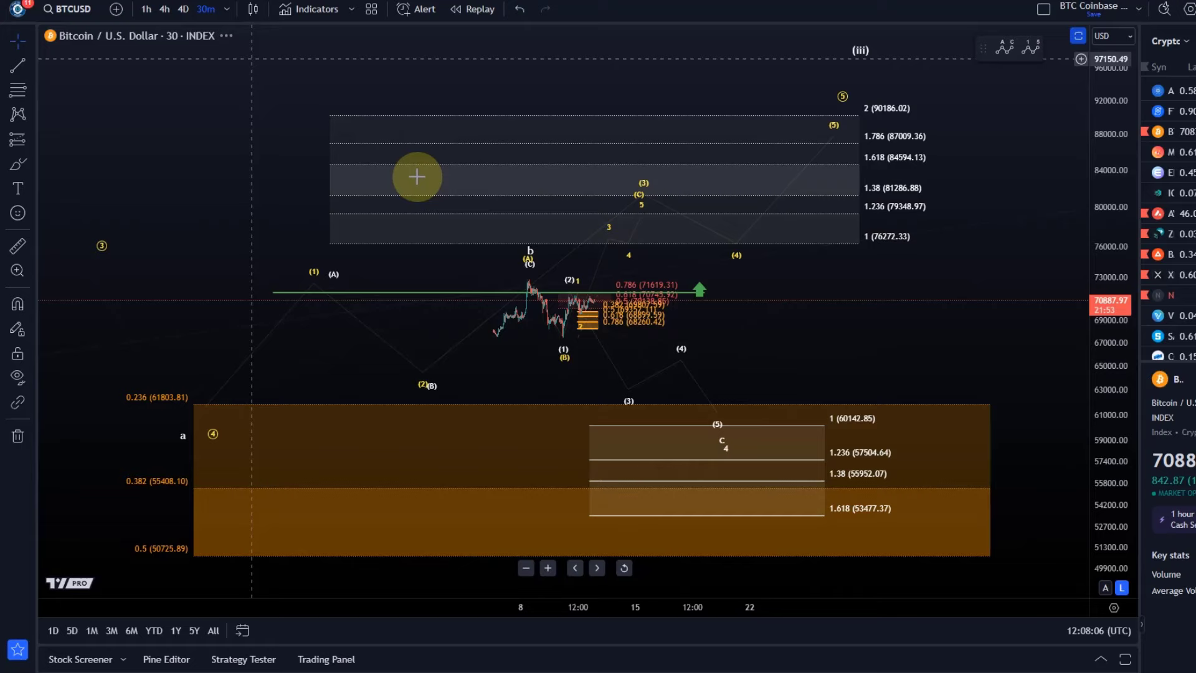
{"action": "right_click", "coordinate": [545, 296]}
{"action": "left_click", "coordinate": [358, 323]}
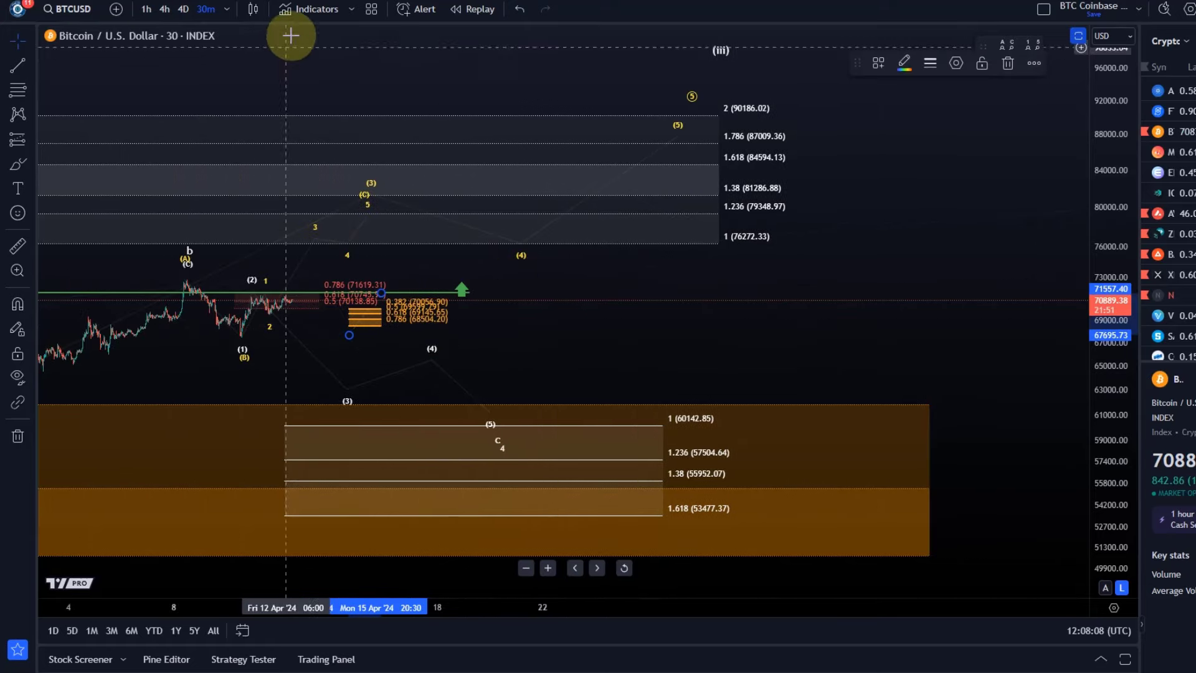
Pan and stretch the price scale to zoom in on the latest candles and orange retracement boxes.
{"action": "mouse_move", "coordinate": [167, 370]}
{"action": "left_mouse_down"}
{"action": "mouse_move", "coordinate": [459, 357]}
{"action": "mouse_move", "coordinate": [587, 408]}
{"action": "left_mouse_up"}
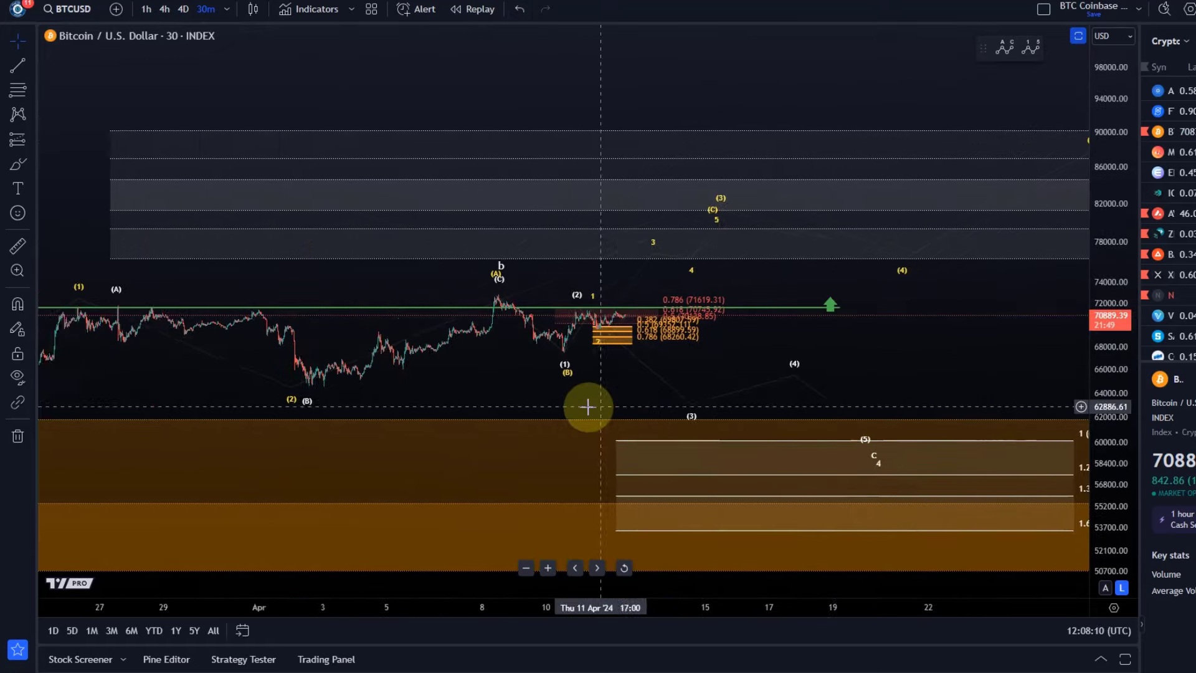
{"action": "scroll", "coordinate": [587, 408], "scroll_direction": "up", "scroll_amount": 1}
{"action": "left_click_drag", "start_coordinate": [1125, 497], "coordinate": [1124, 429]}
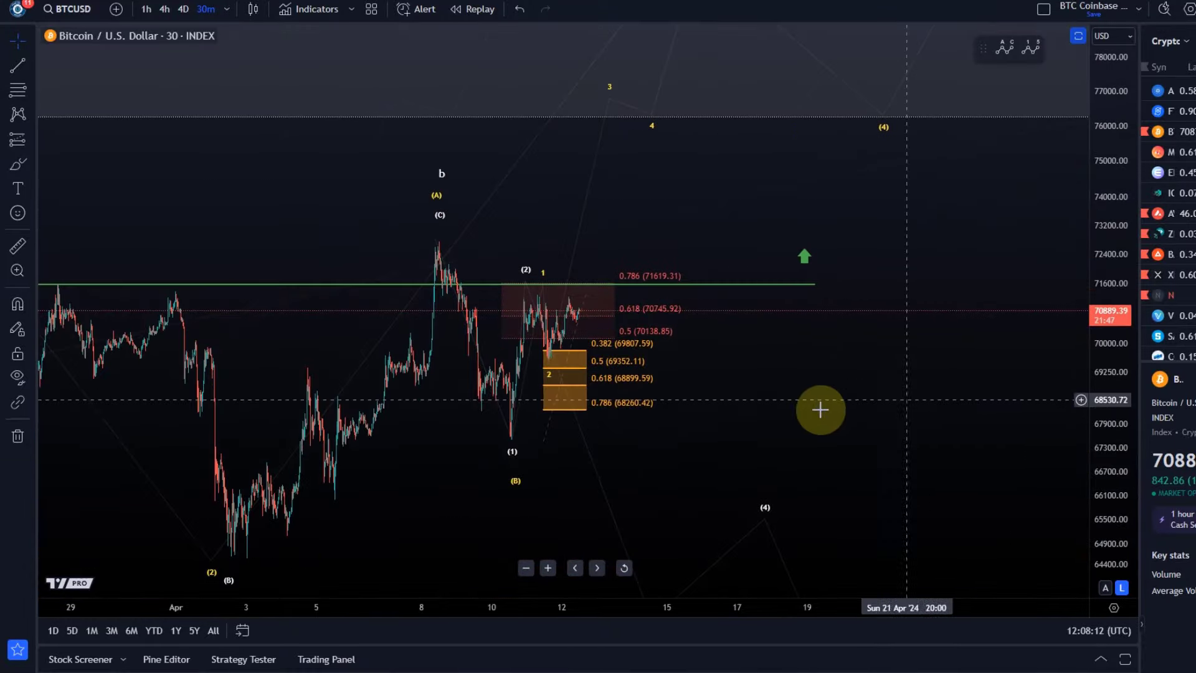
{"action": "scroll", "coordinate": [820, 409], "scroll_direction": "up", "scroll_amount": 3}
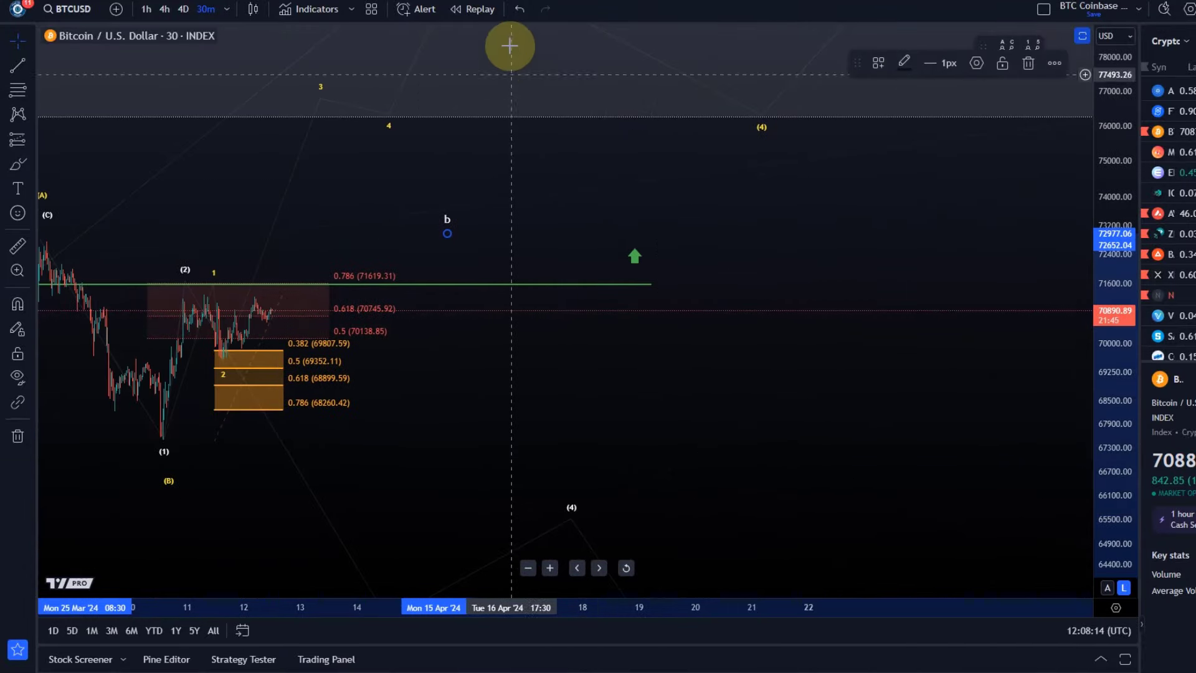
{"action": "left_click", "coordinate": [520, 9]}
{"action": "mouse_move", "coordinate": [178, 223]}
{"action": "left_mouse_down"}
{"action": "mouse_move", "coordinate": [568, 217]}
{"action": "mouse_move", "coordinate": [548, 186]}
{"action": "left_mouse_up"}
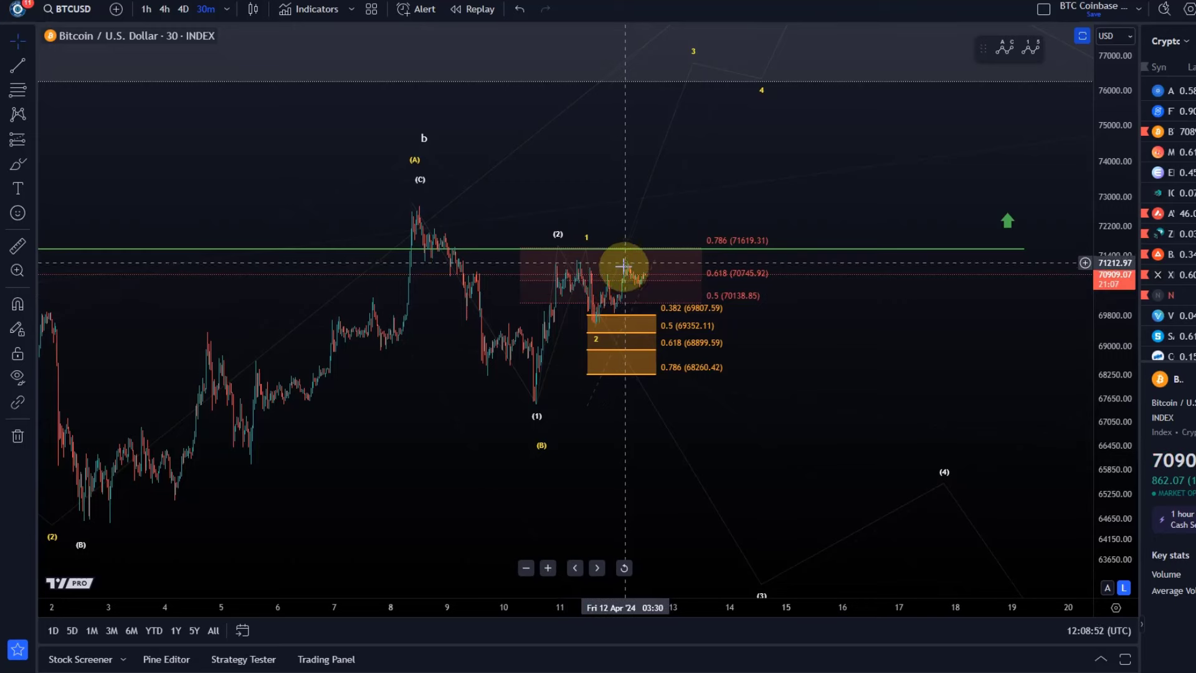
Move the small wave's point 2 up and earlier to the 0.5 retracement level.
{"action": "left_click", "coordinate": [597, 342]}
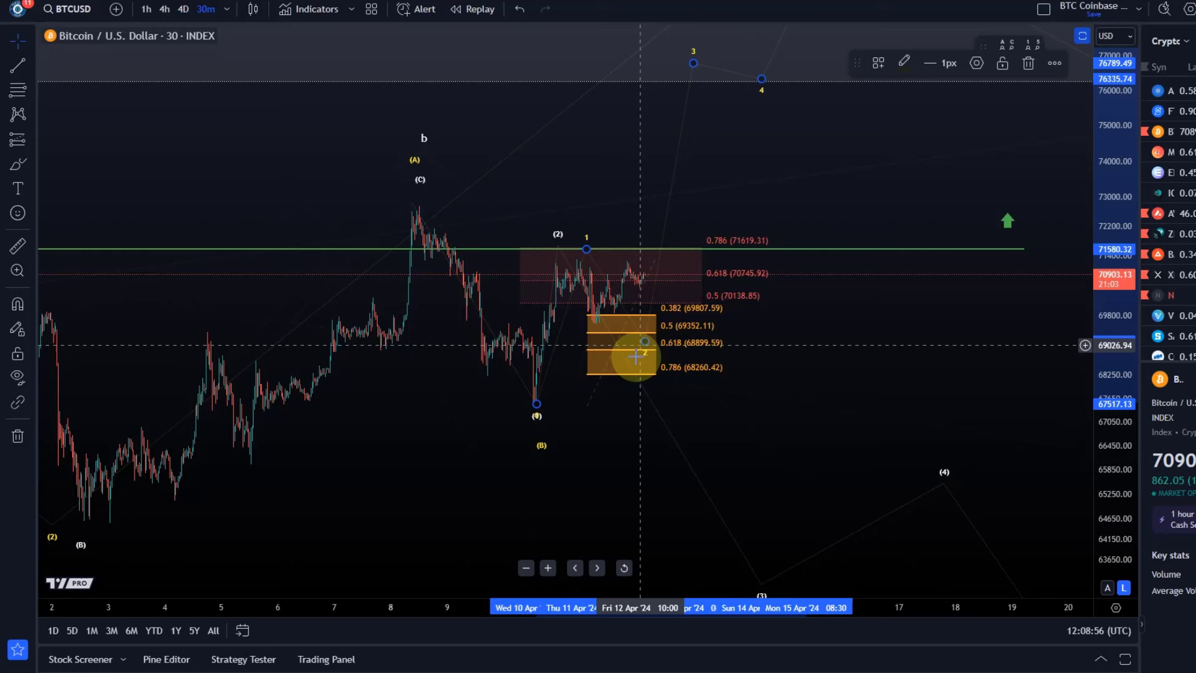
{"action": "left_click_drag", "start_coordinate": [643, 357], "coordinate": [612, 318]}
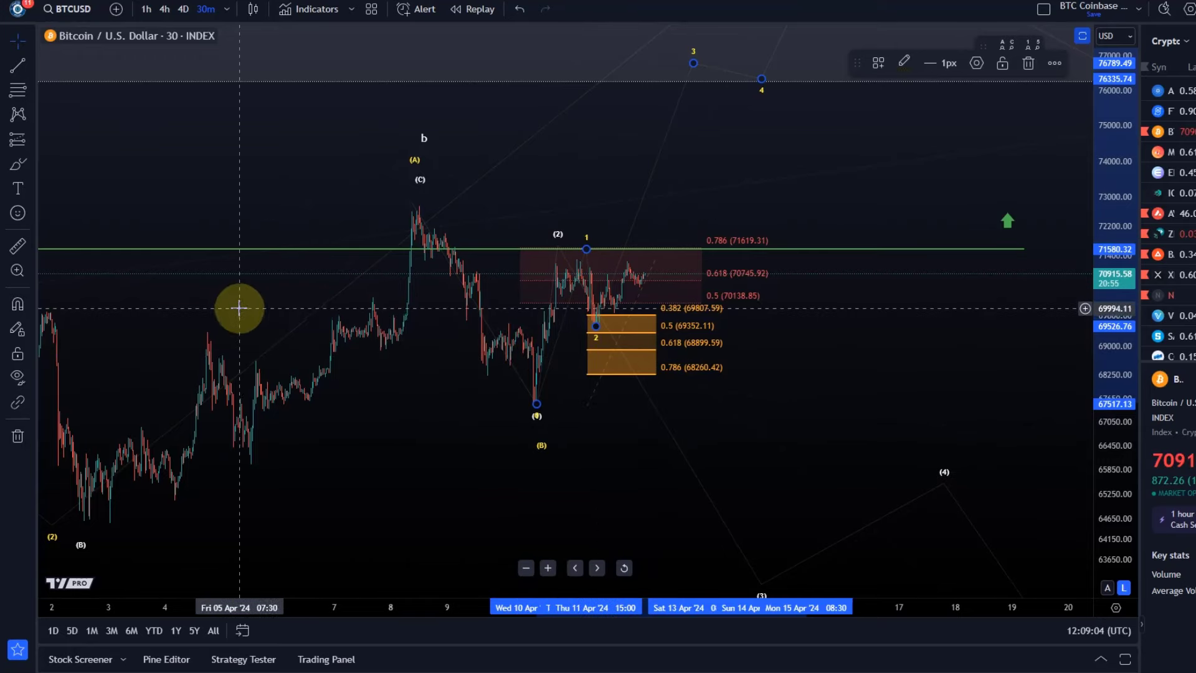
{"action": "scroll", "coordinate": [405, 316], "scroll_direction": "down", "scroll_amount": 3}
Zoom out and pan to centre the whole wave count with its Fibonacci levels.
{"action": "left_click_drag", "start_coordinate": [1117, 152], "coordinate": [1112, 336]}
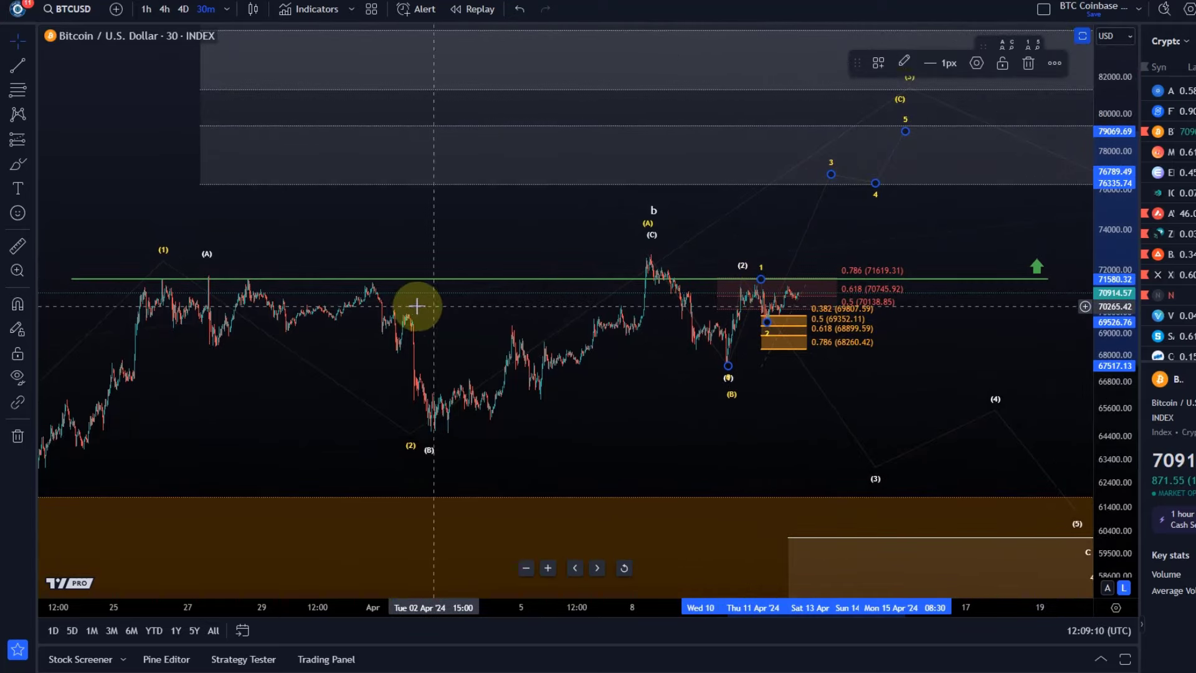
{"action": "scroll", "coordinate": [834, 187], "scroll_direction": "down", "scroll_amount": 5}
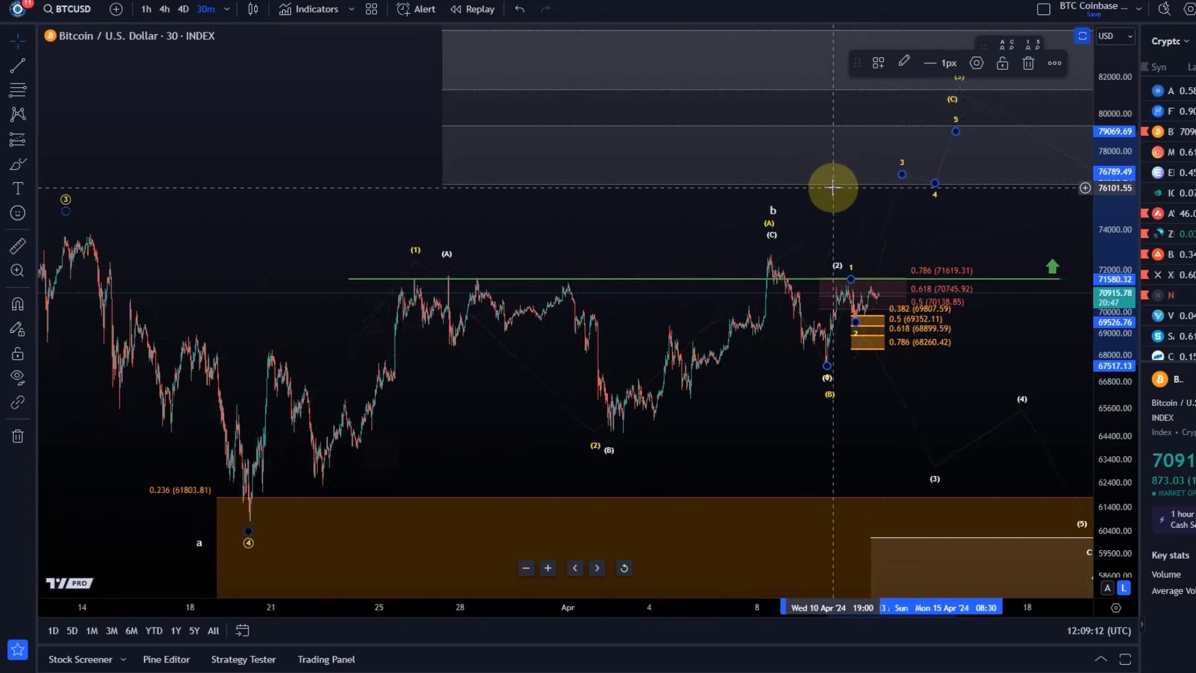
{"action": "left_click", "coordinate": [813, 221]}
{"action": "left_click_drag", "start_coordinate": [813, 222], "coordinate": [414, 287]}
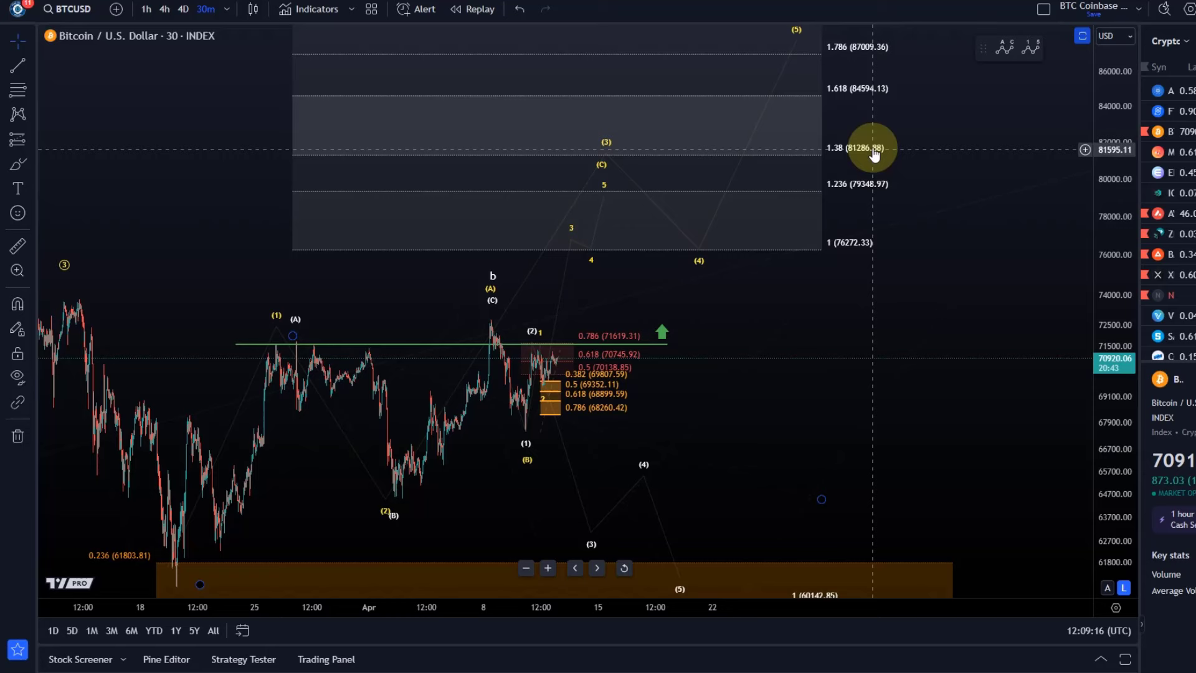
{"action": "left_click_drag", "start_coordinate": [766, 312], "coordinate": [987, 262]}
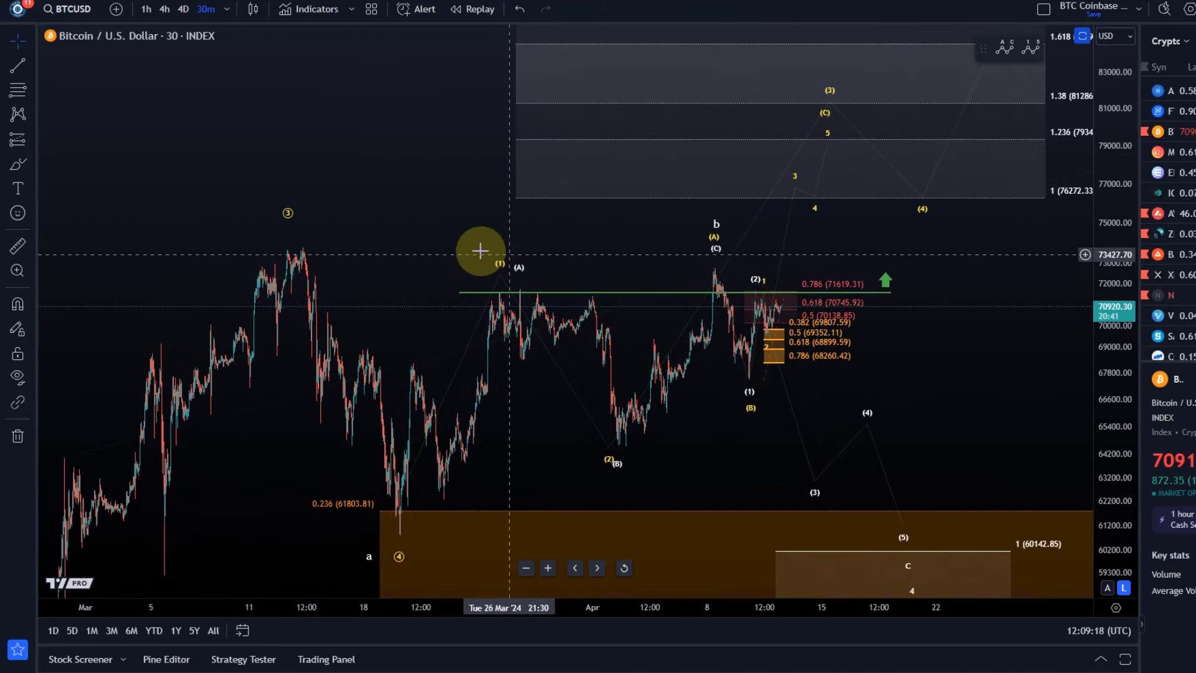